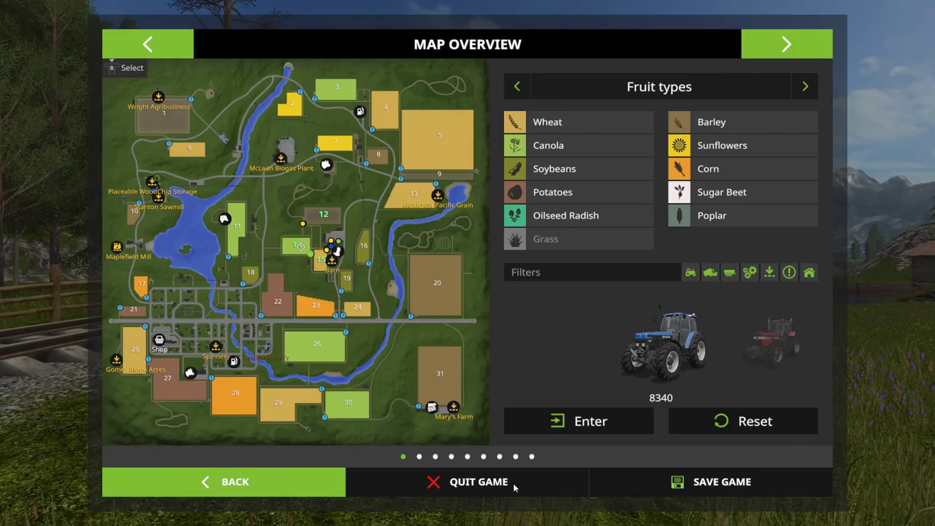
Step: Go from the map overview to the selling prices page
left_click(786, 44)
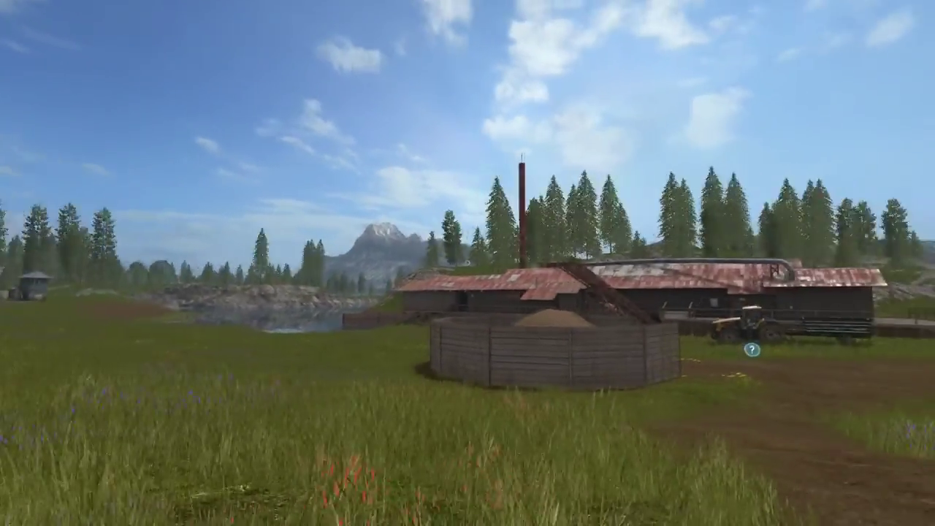
key("w")
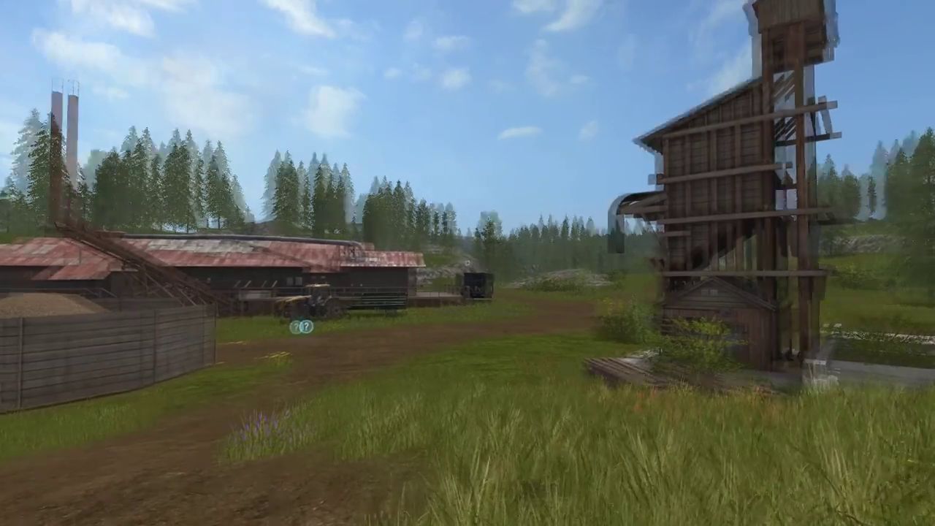
key("w")
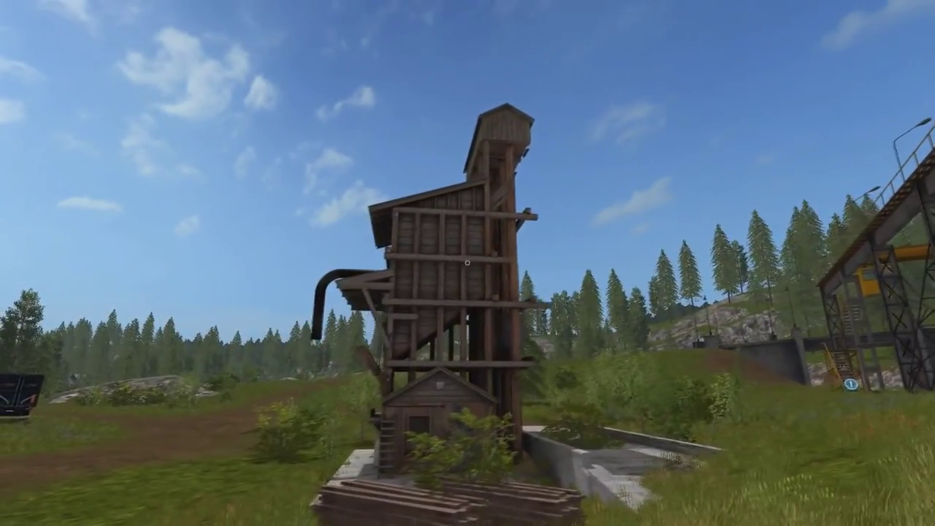
key("w")
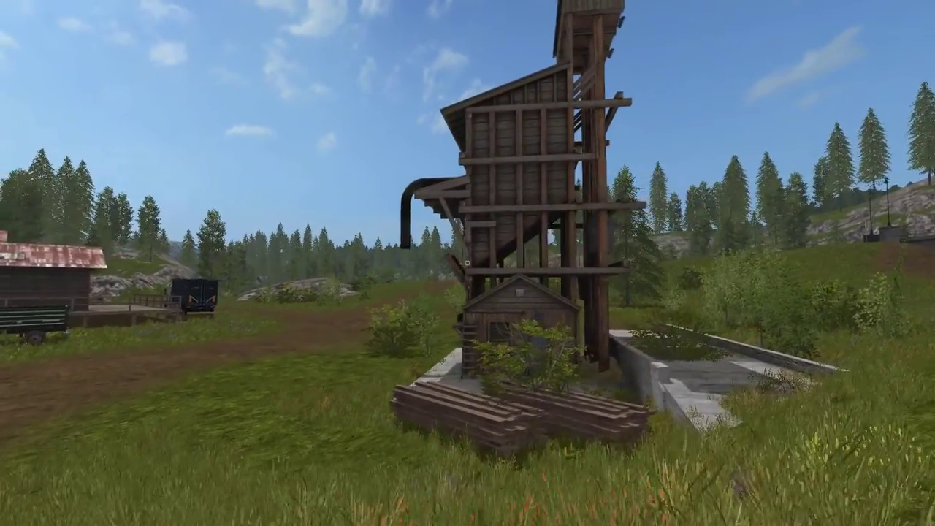
key("w")
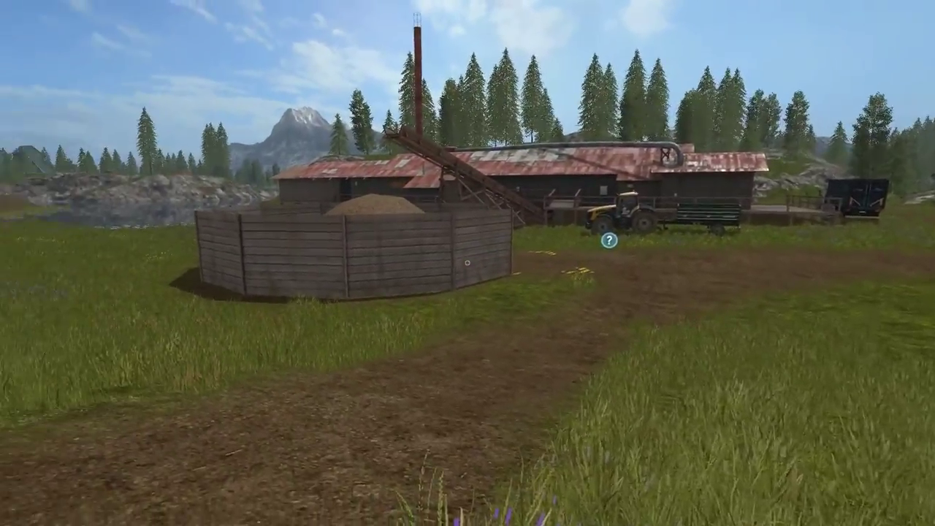
key("w")
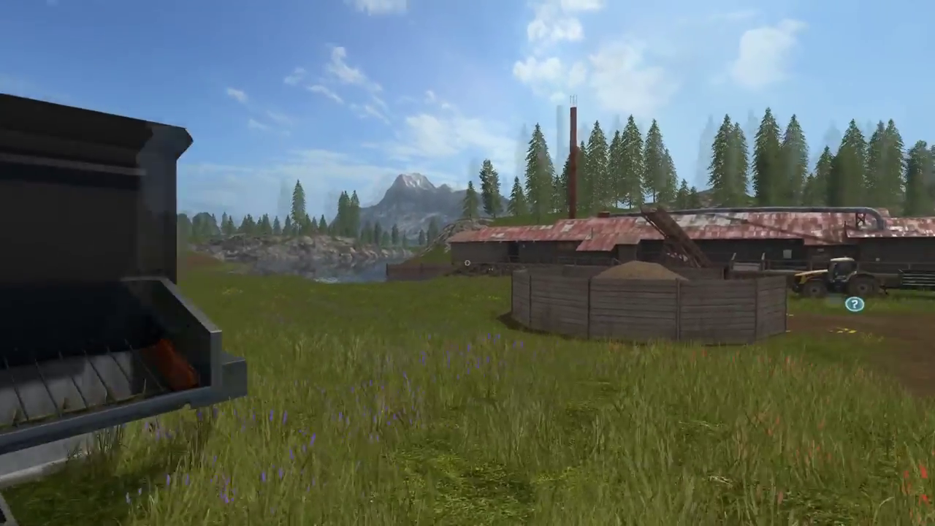
key("w")
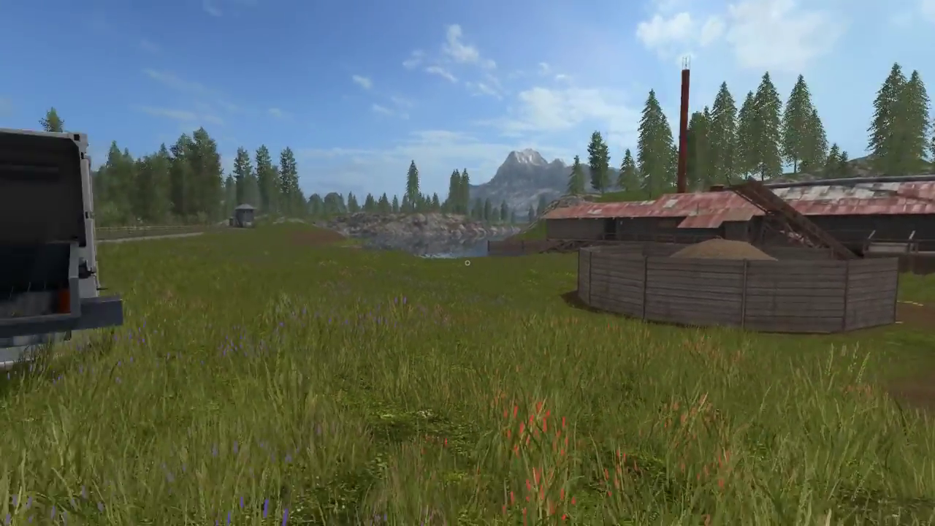
key("w")
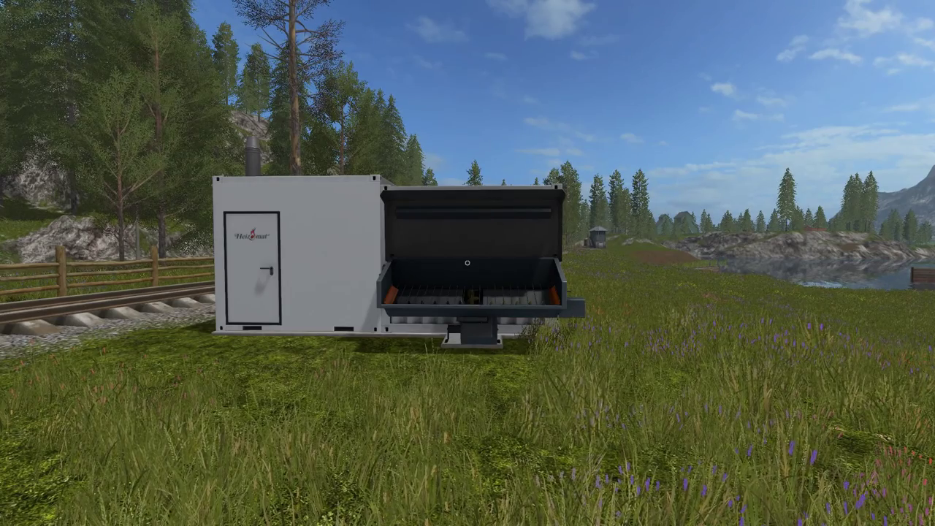
key("w")
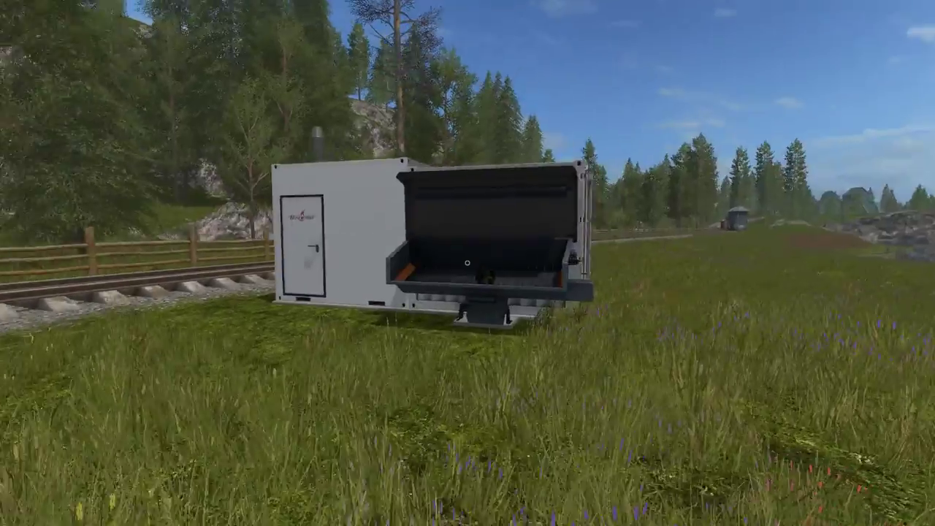
key("d")
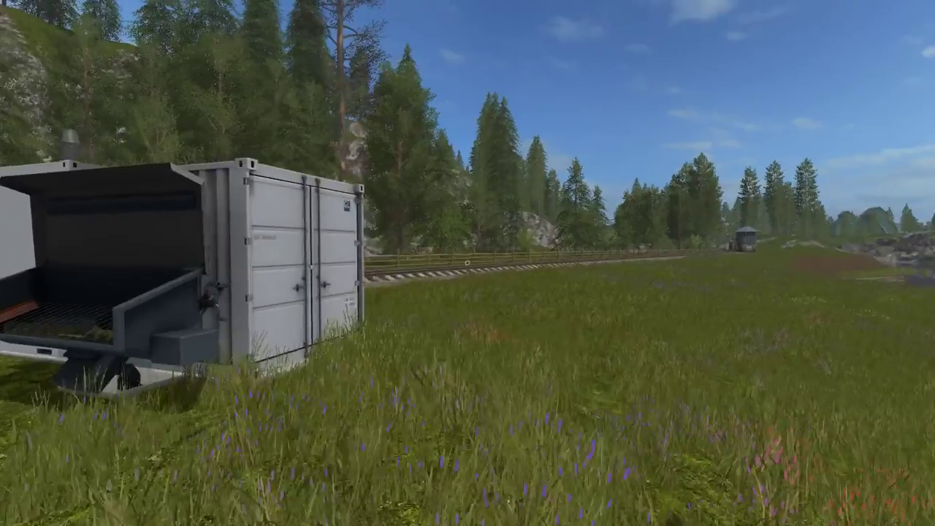
key("d")
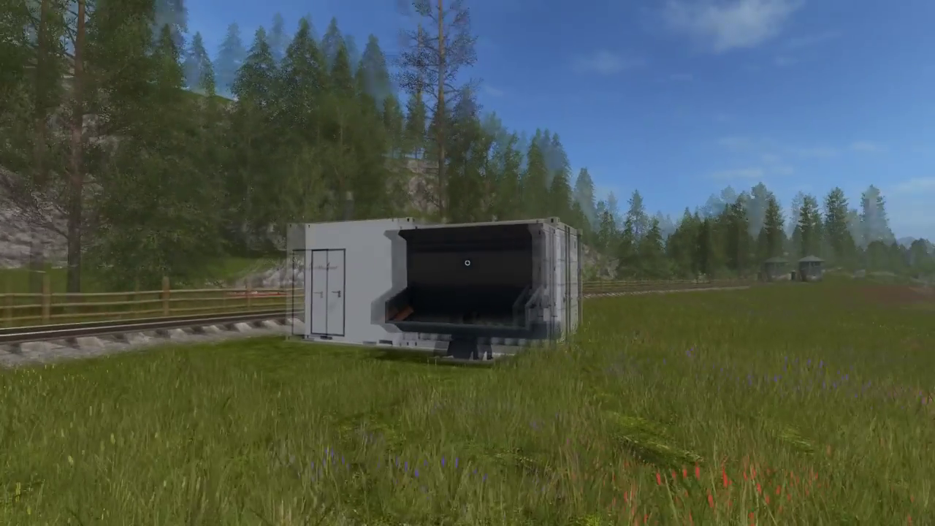
key("a")
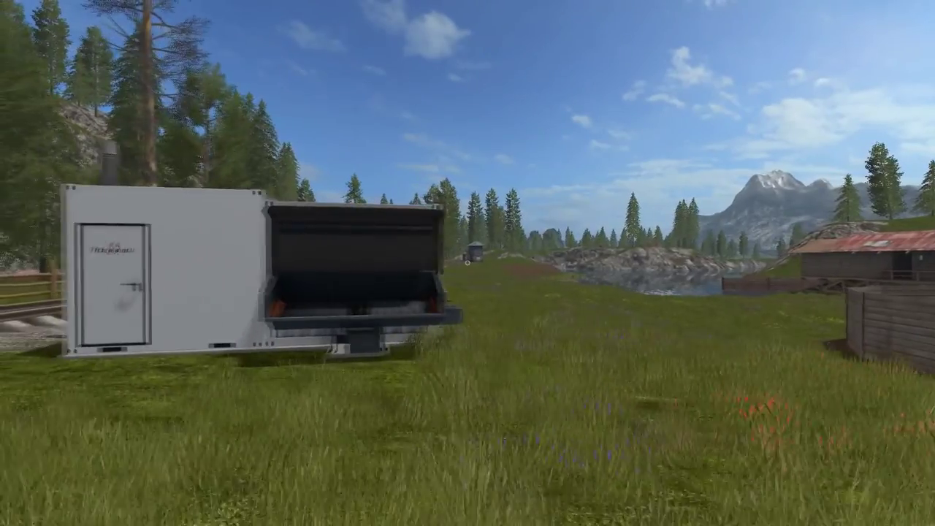
key("a")
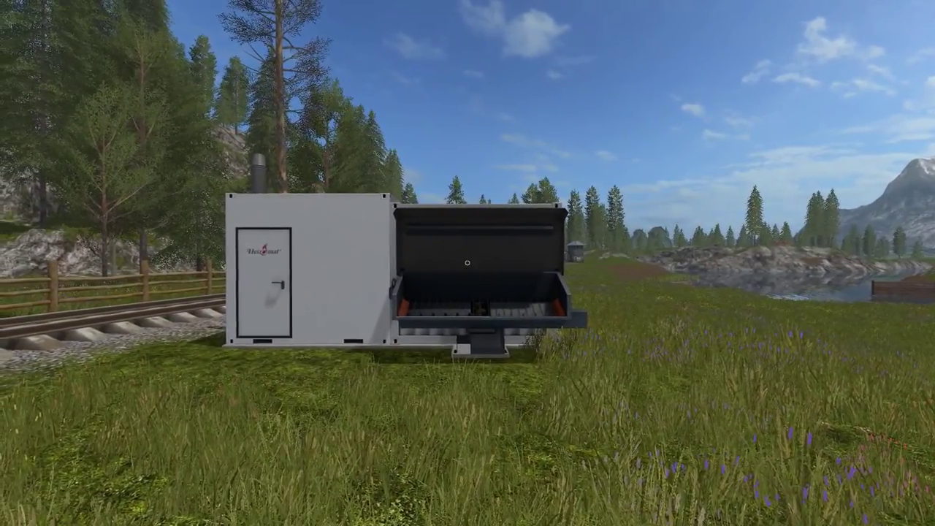
key("a")
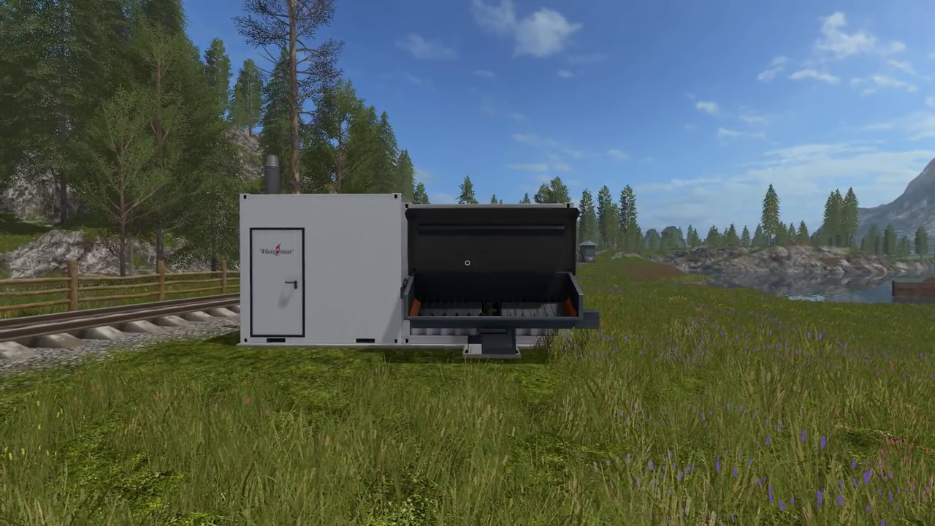
key("d")
key("a")
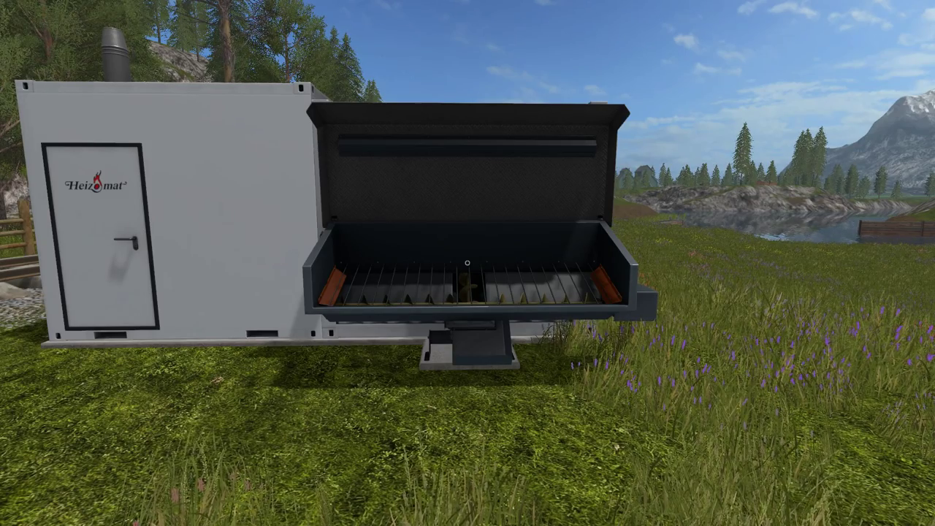
key("d")
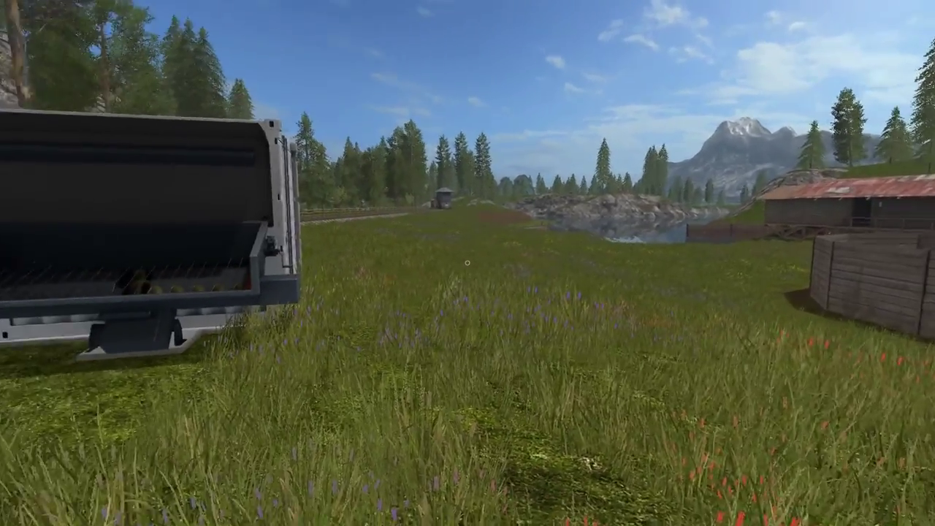
key("a")
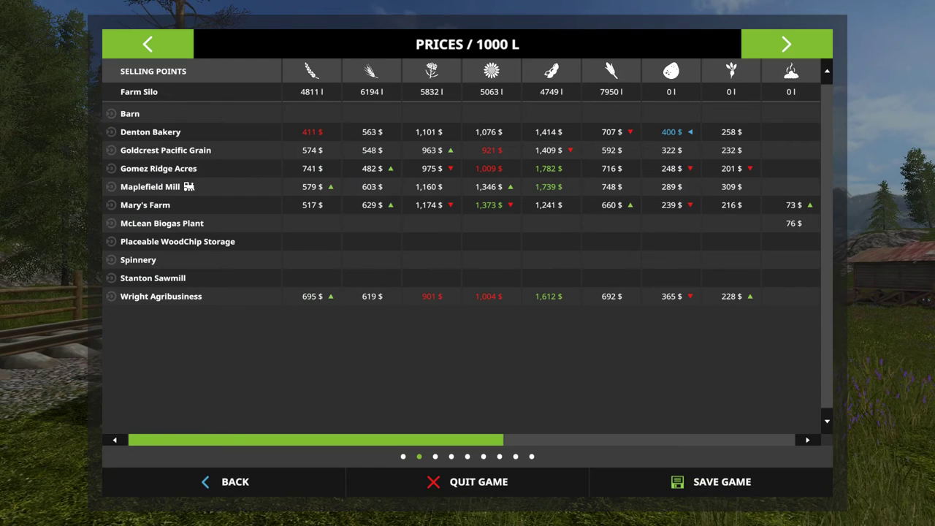
Step: Switch to Notepad++ and show the savegame's vehicles.xml file in a maximized window
key("alt+Tab")
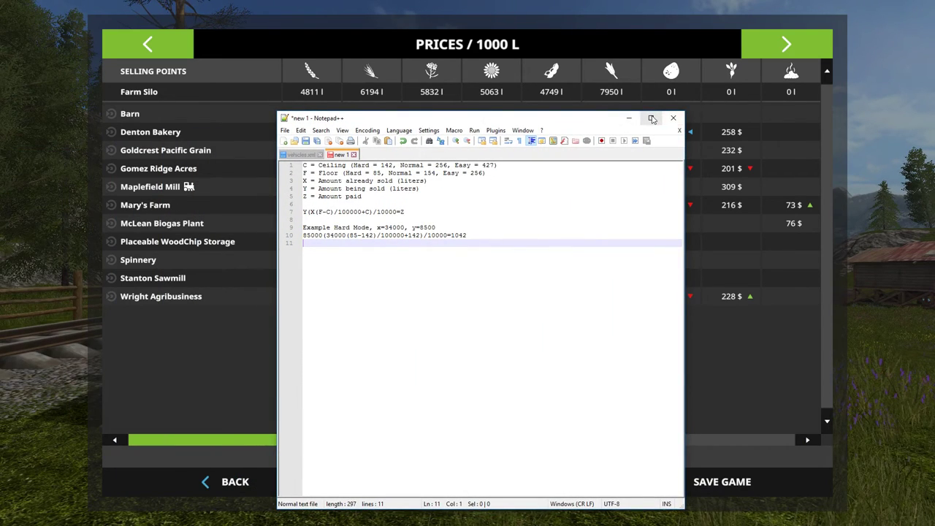
left_click(298, 155)
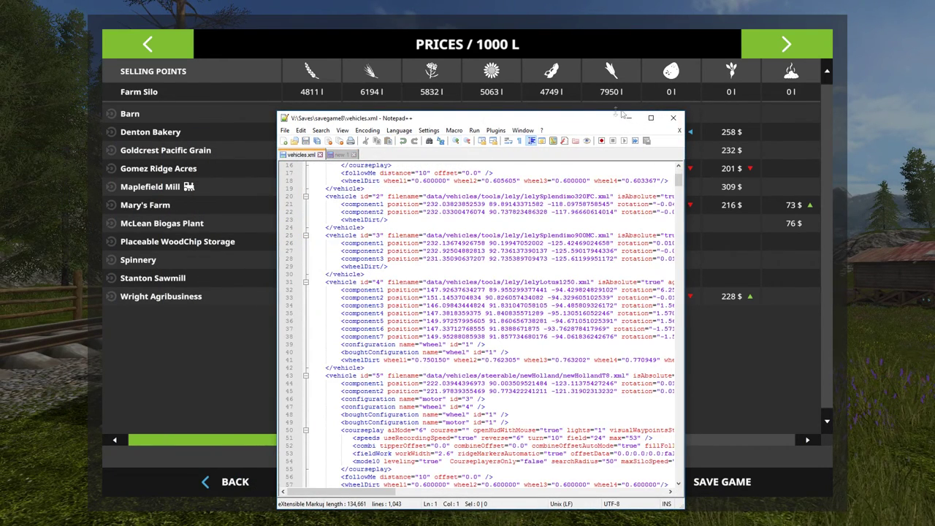
left_click(651, 118)
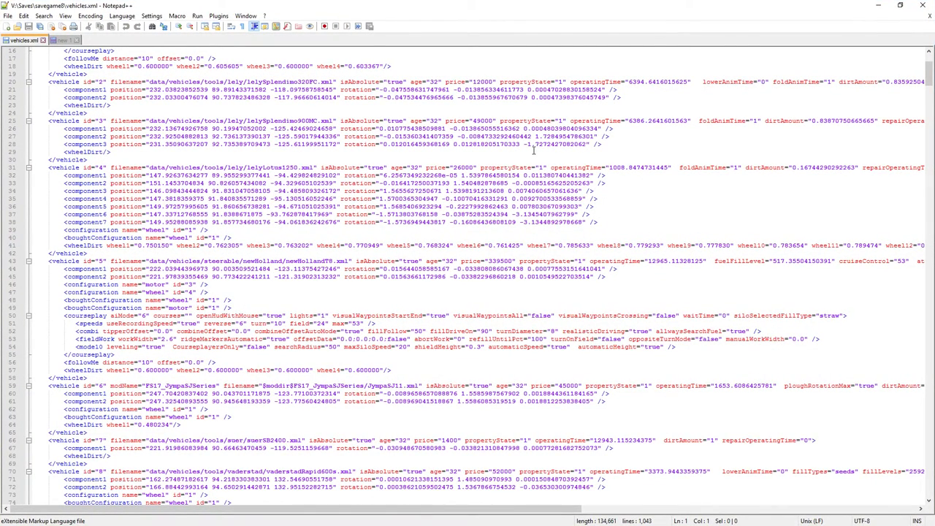
Step: Find the TipTrigger_TOWN_BAKERY entry in vehicles.xml and highlight its wheat stats block to examine the price curve data
scroll(328, 176, "down", 3)
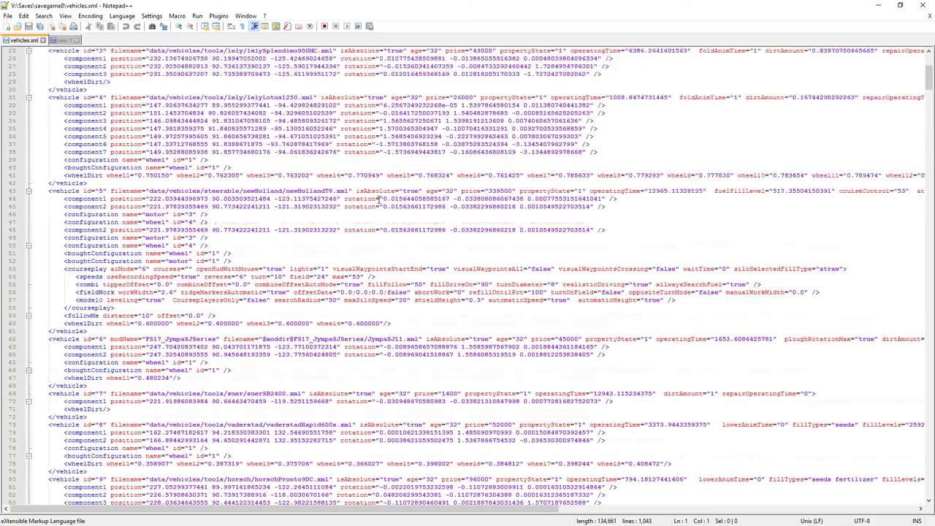
scroll(380, 199, "down", 3)
left_click_drag(928, 85, 897, 407)
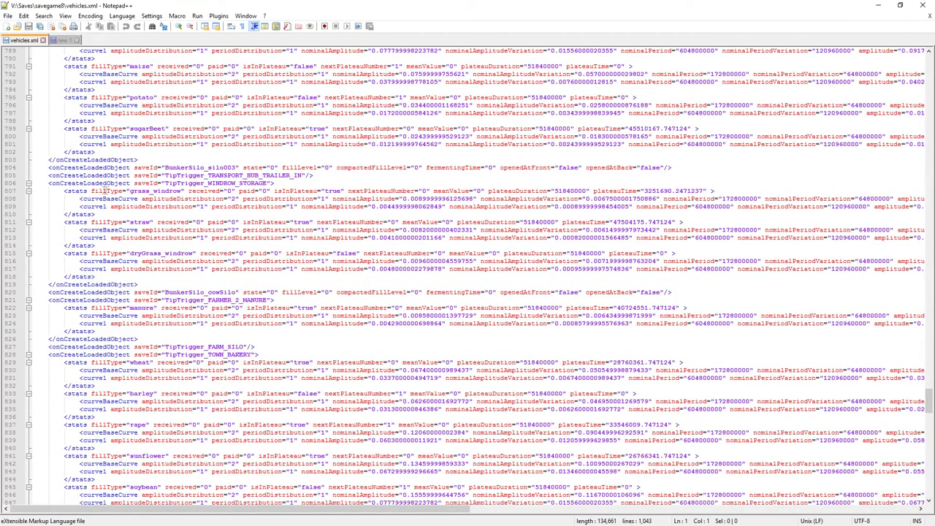
scroll(182, 355, "down", 2)
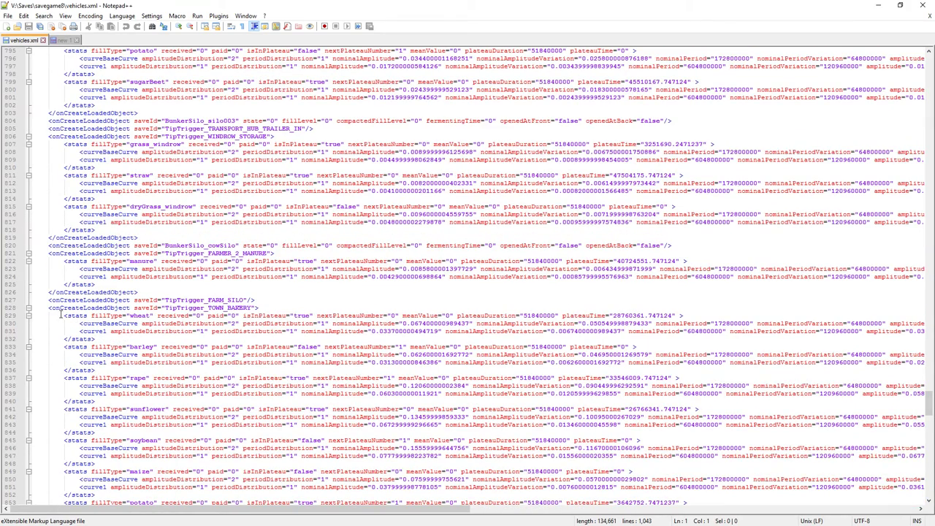
left_click_drag(63, 315, 99, 337)
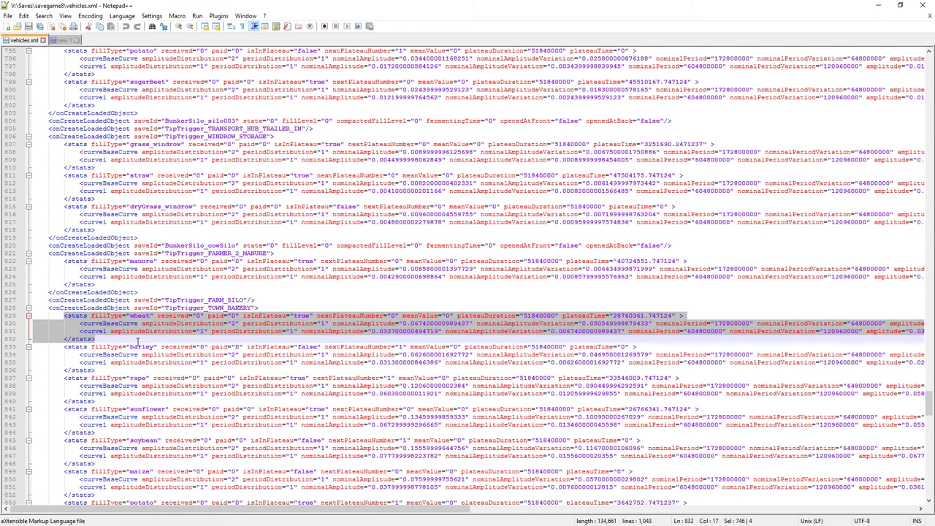
left_click(100, 338)
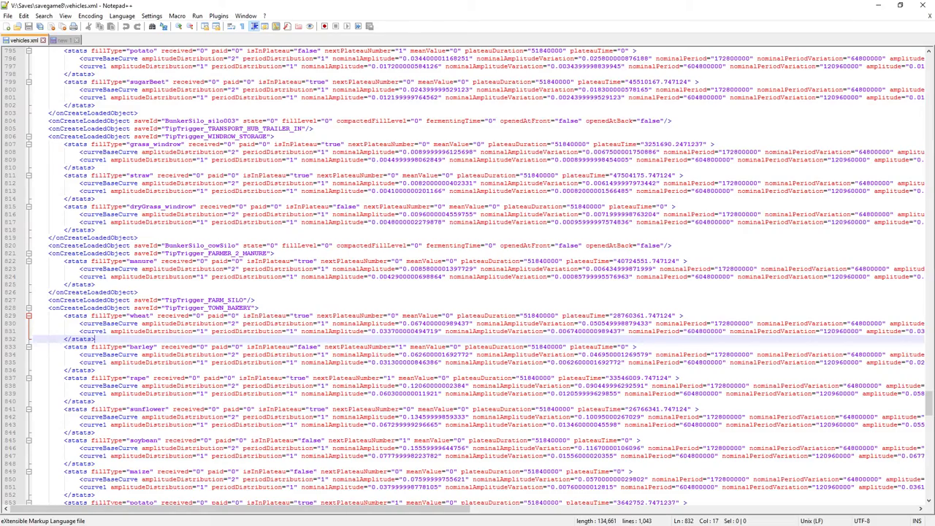
Step: Switch to the Heizomat Heating Plant spreadsheet in the browser, maximize it, and compare the $/Ton values of the 100000-liter loads across Hard, Normal and Easy
key("alt+Tab")
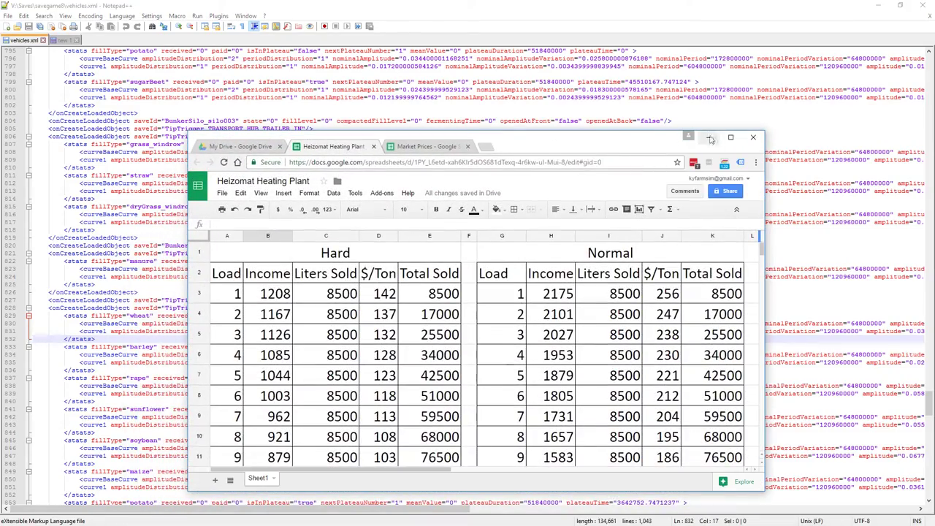
left_click(730, 138)
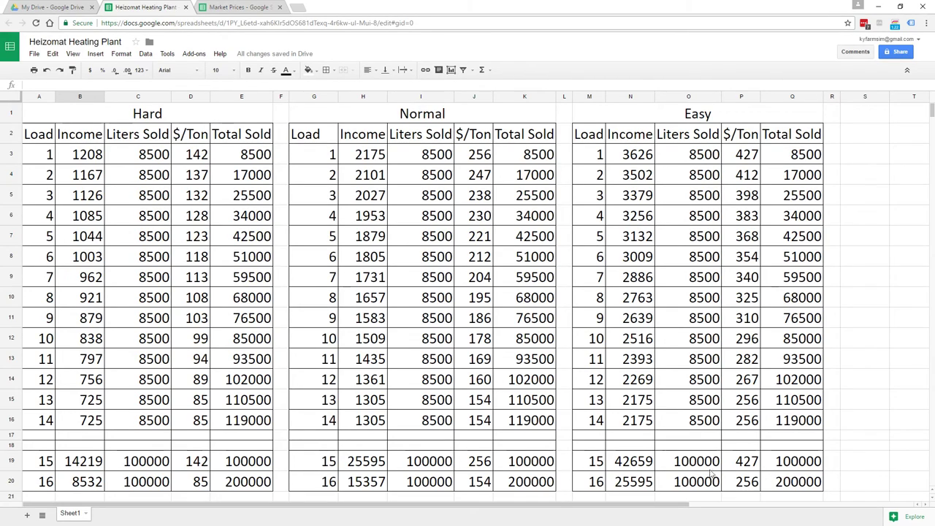
left_click(189, 466)
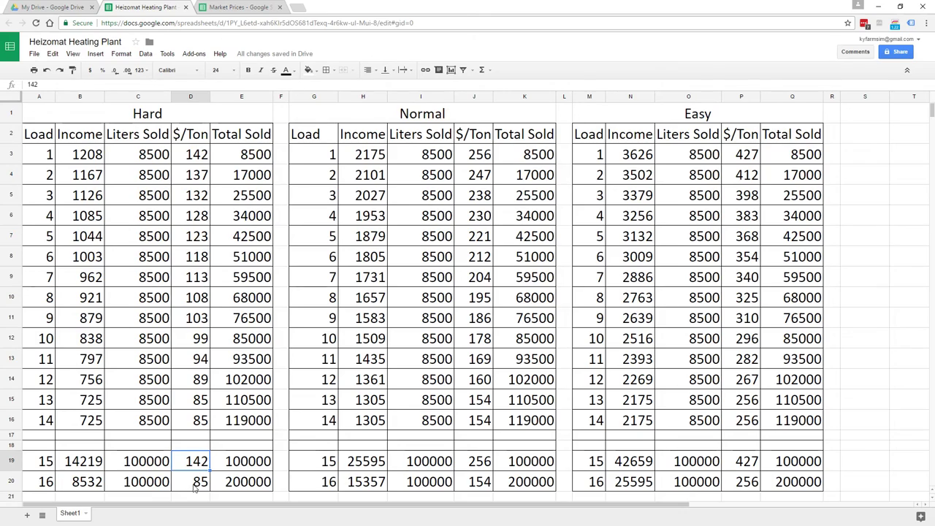
left_click(197, 479)
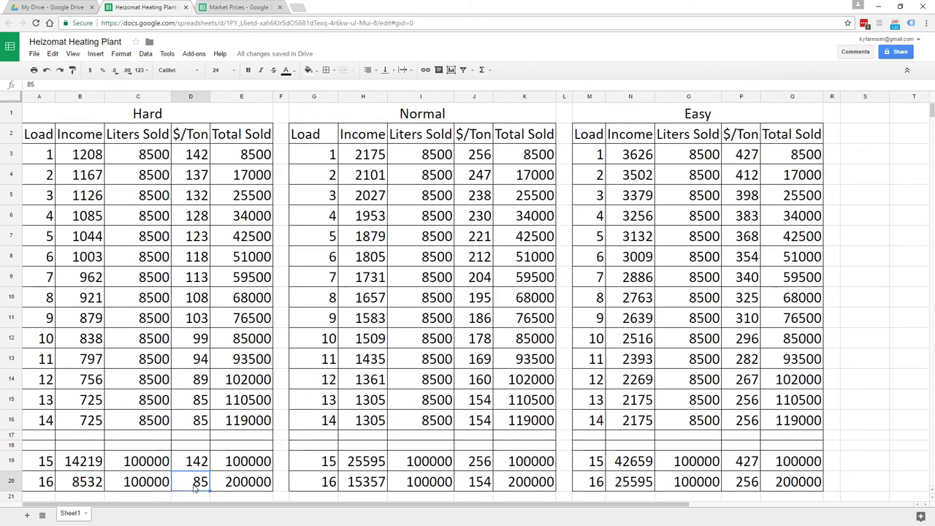
left_click(479, 468)
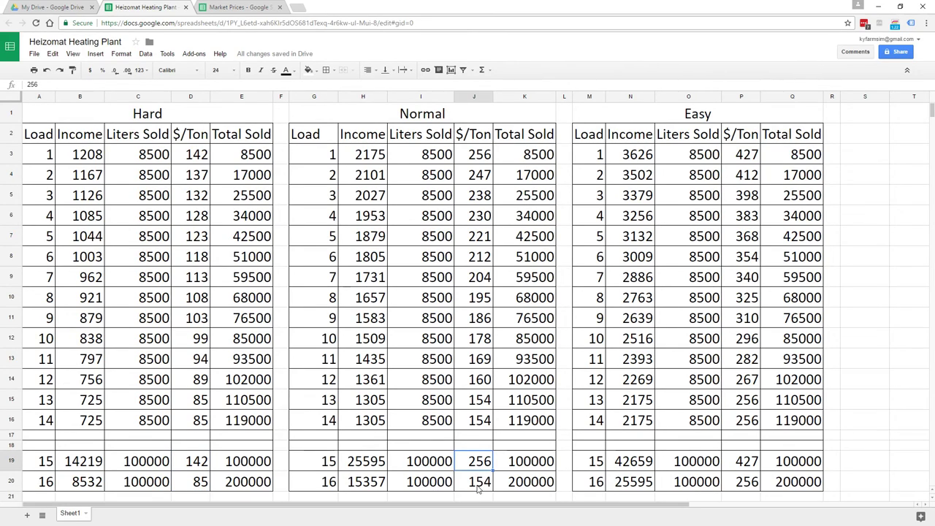
left_click(754, 469)
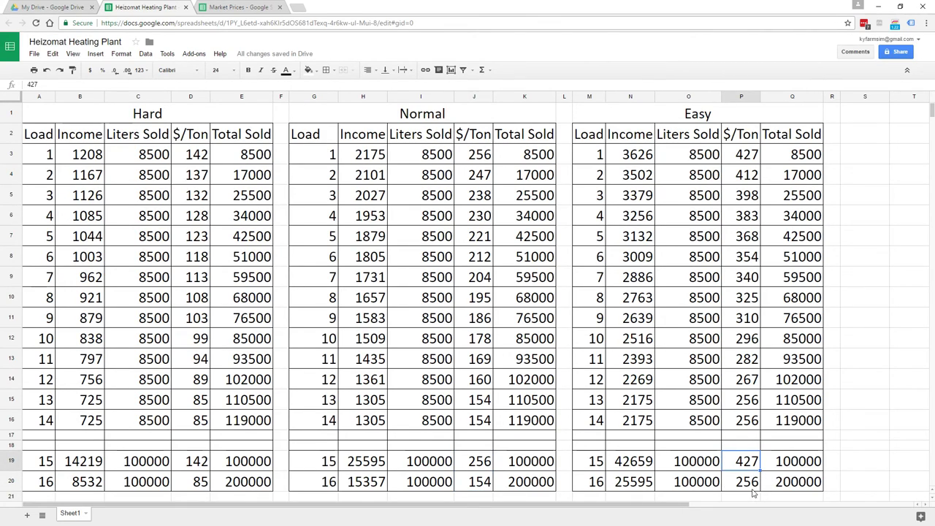
left_click(753, 486)
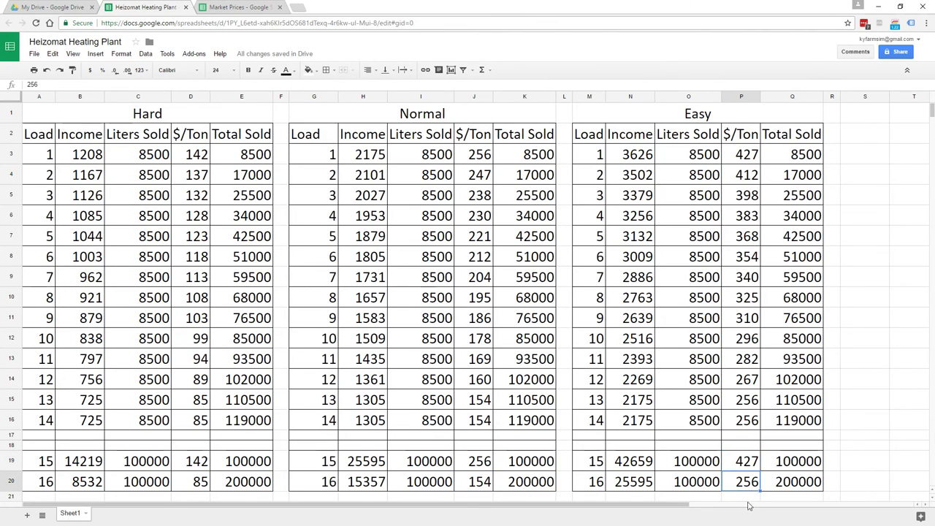
Step: Open the Market Prices spreadsheet and examine the average Chips prices for the Easy and Hard difficulties
left_click(241, 9)
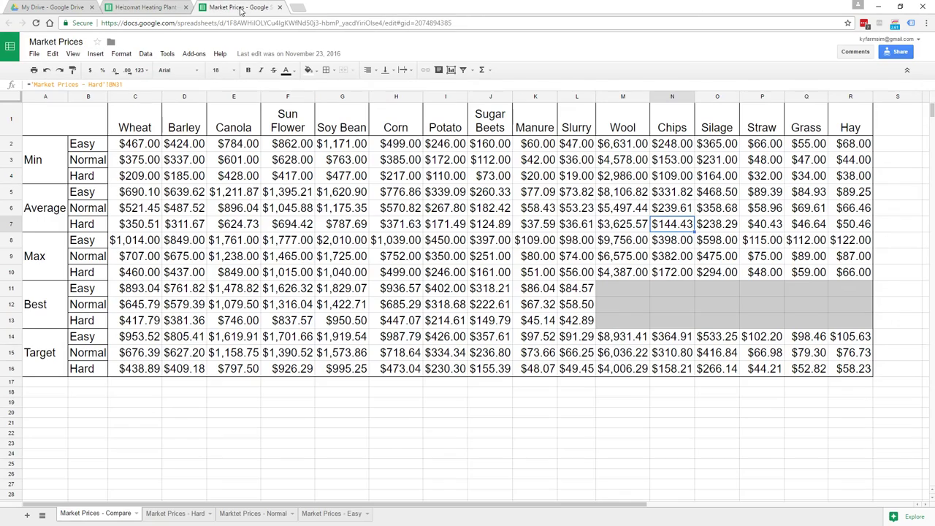
left_click(679, 196)
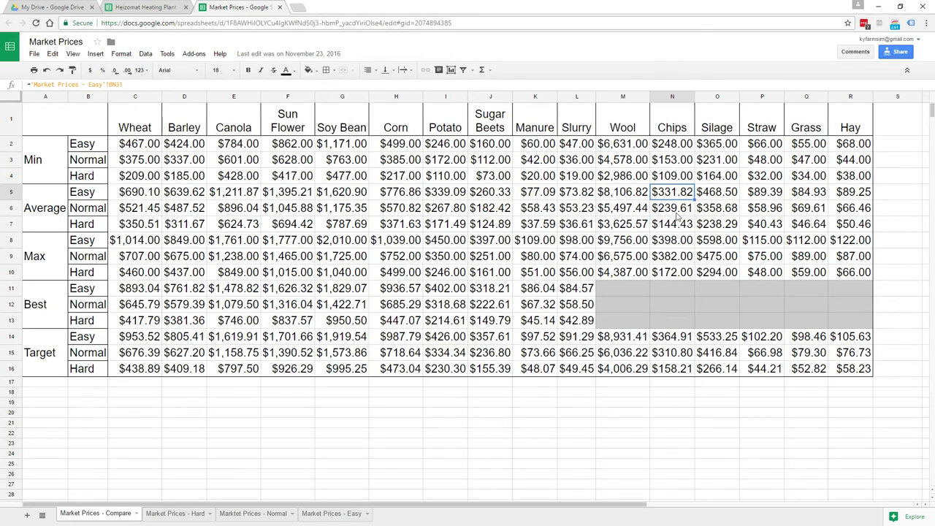
left_click(673, 226)
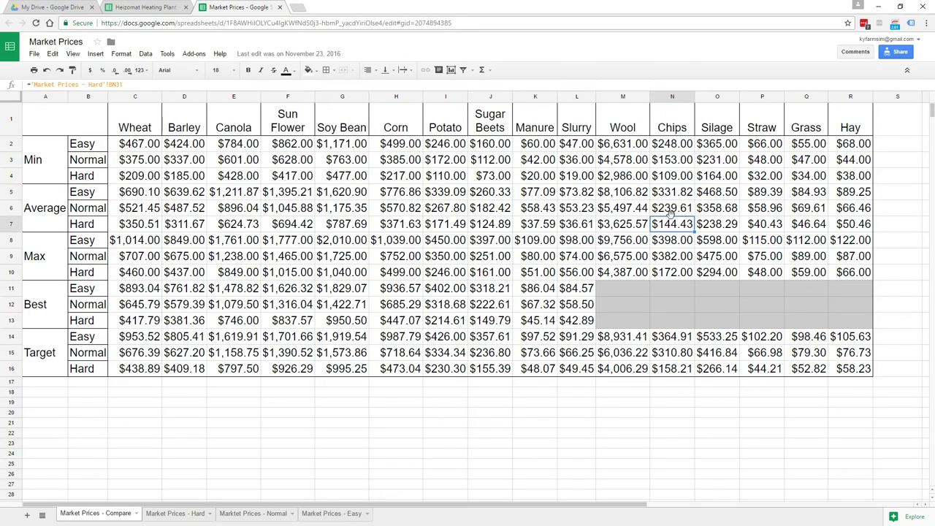
Step: Compare the average Chips price for Easy against the one for Hard in the Market Prices comparison sheet
left_click(674, 196)
left_click(673, 228)
left_click(674, 196)
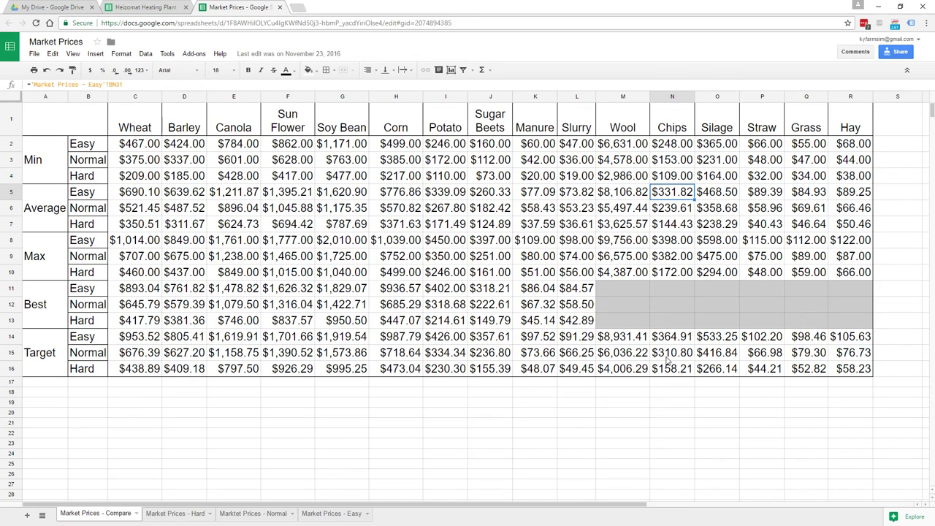
Step: Return to the Heizomat Heating Plant spreadsheet and compare the $/Ton of load 15 across Hard, Normal and Easy, plus Easy load 1
left_click(136, 9)
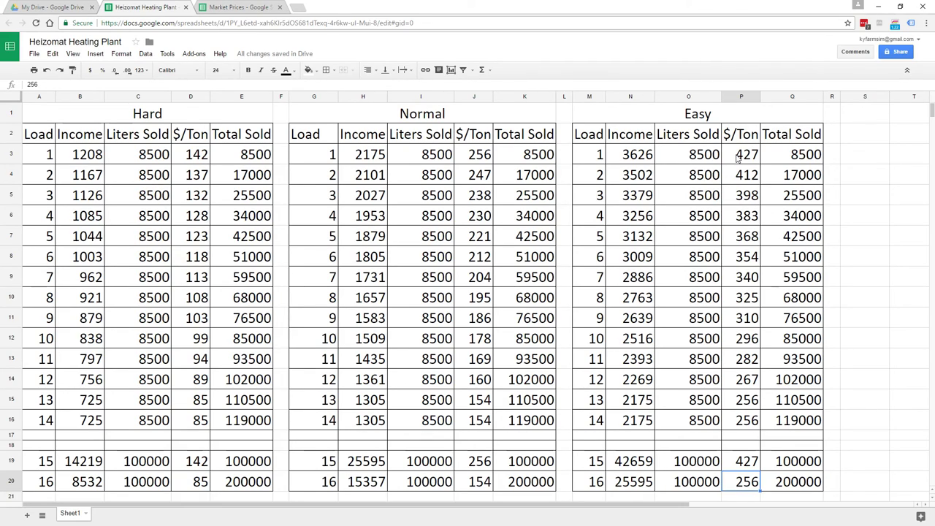
left_click(190, 466)
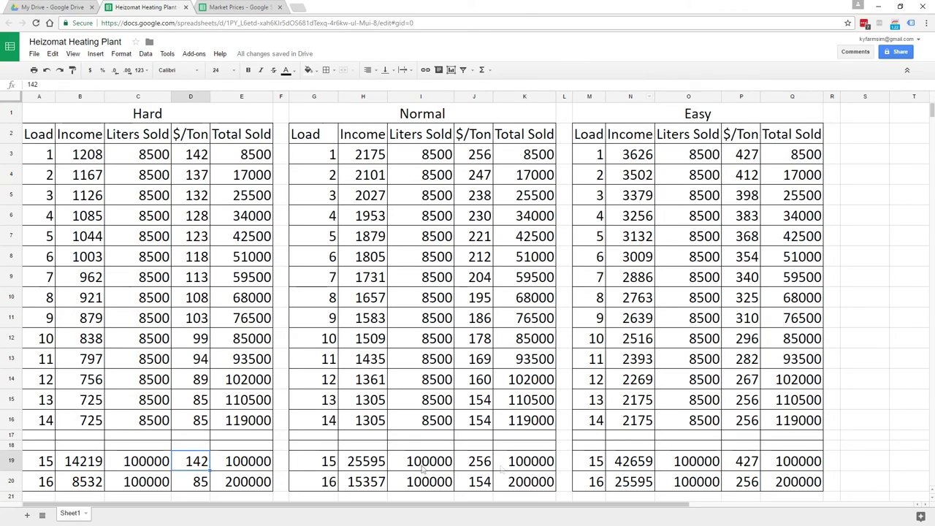
left_click(482, 464)
left_click(742, 468)
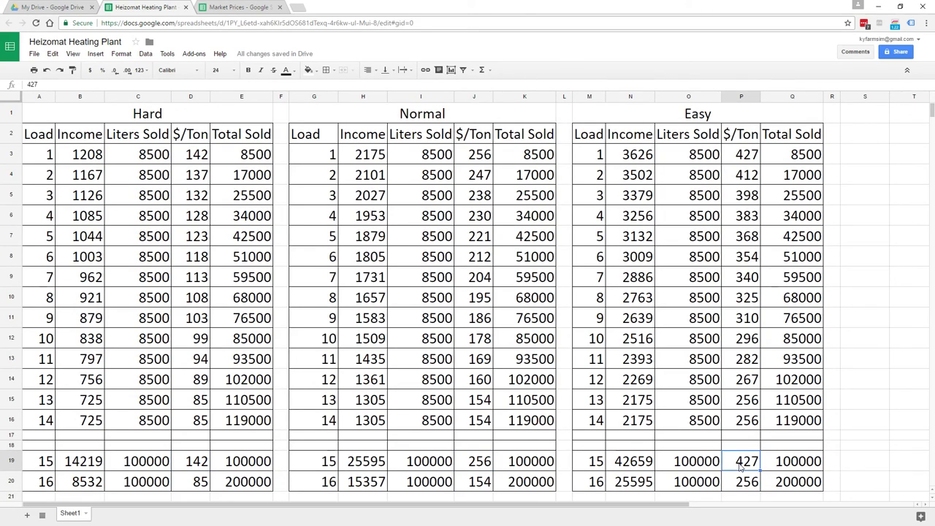
left_click(484, 467)
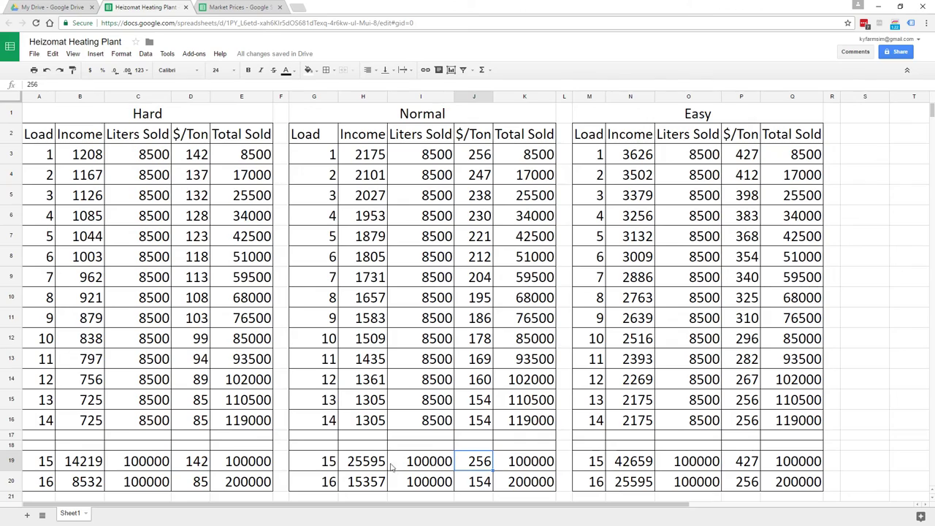
left_click(205, 463)
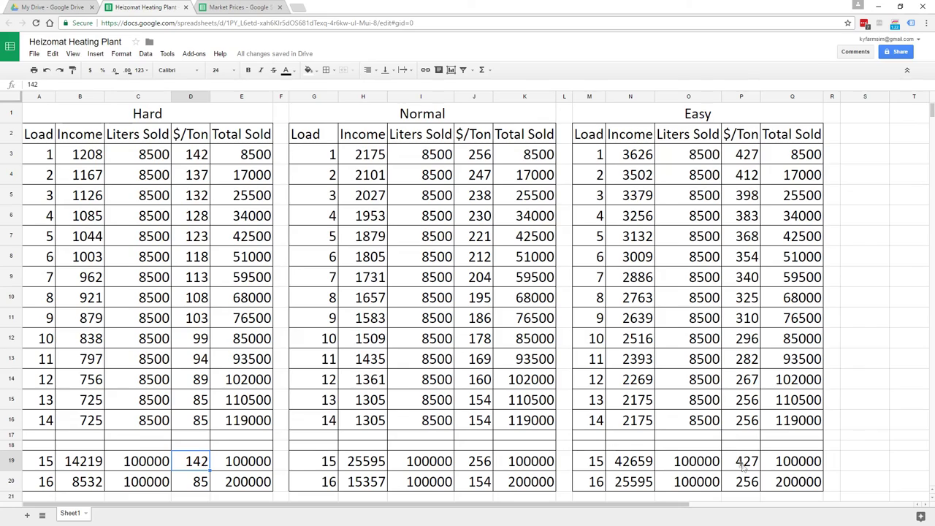
left_click(743, 467)
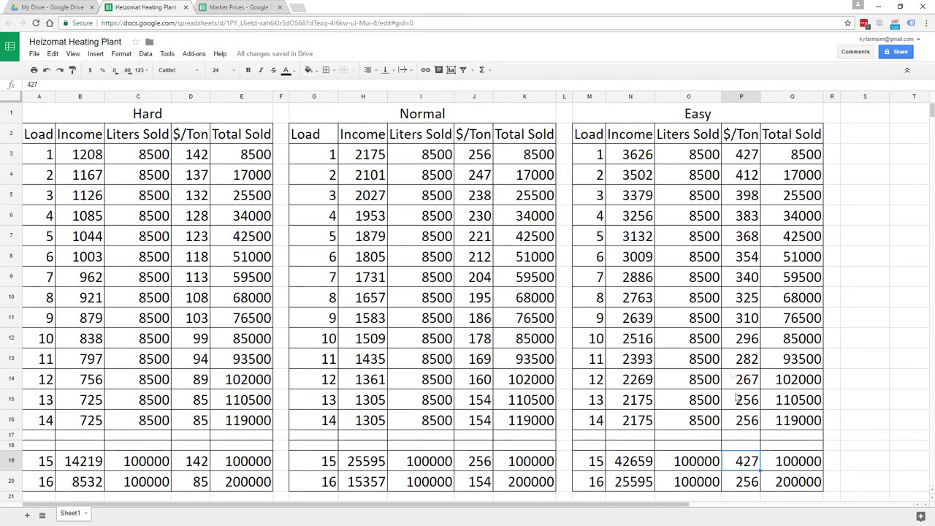
left_click(747, 157)
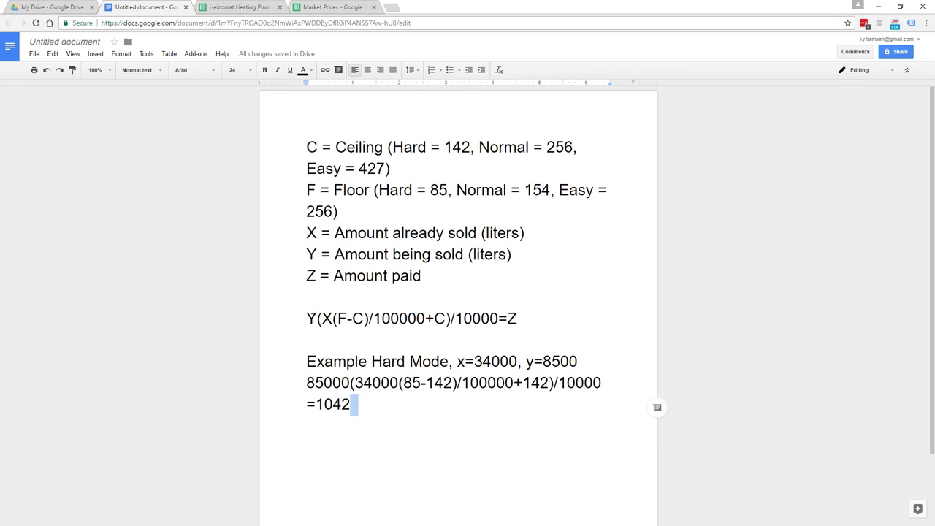
Step: In the untitled document, highlight the payout formula, then the Hard Mode example's x and y values, calculation and result to examine them
left_click_drag(312, 319, 526, 319)
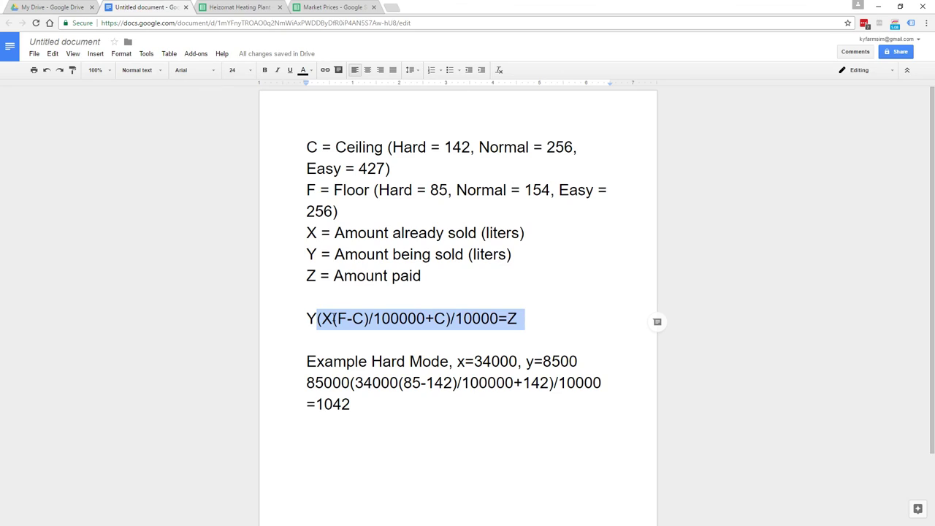
left_click(349, 341)
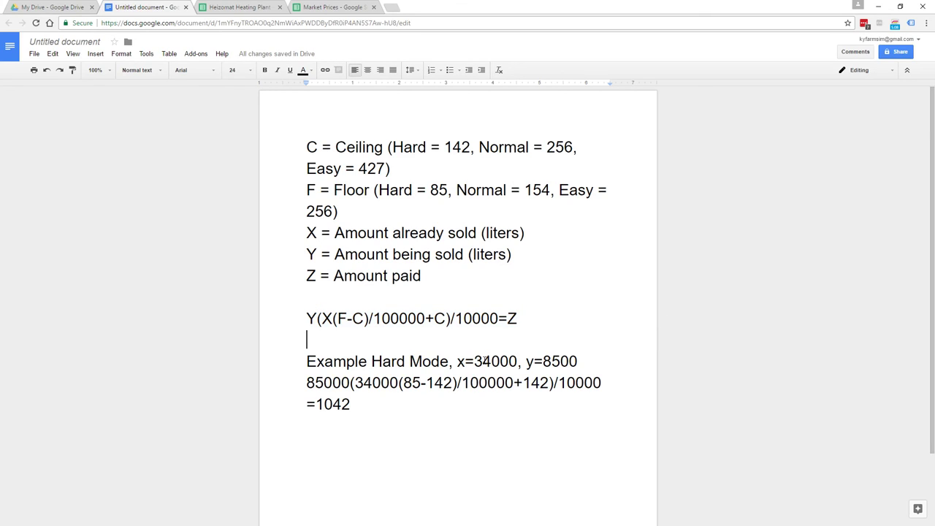
left_click_drag(475, 361, 518, 361)
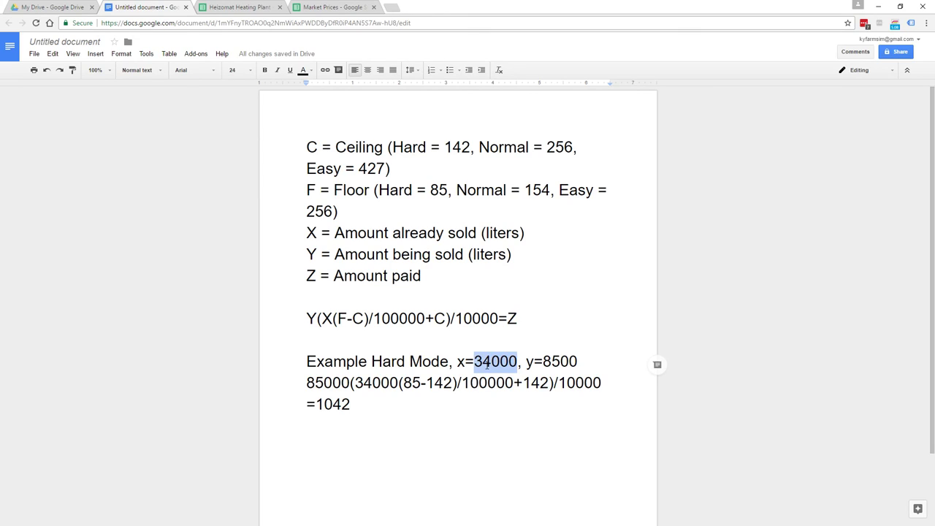
left_click_drag(543, 361, 578, 361)
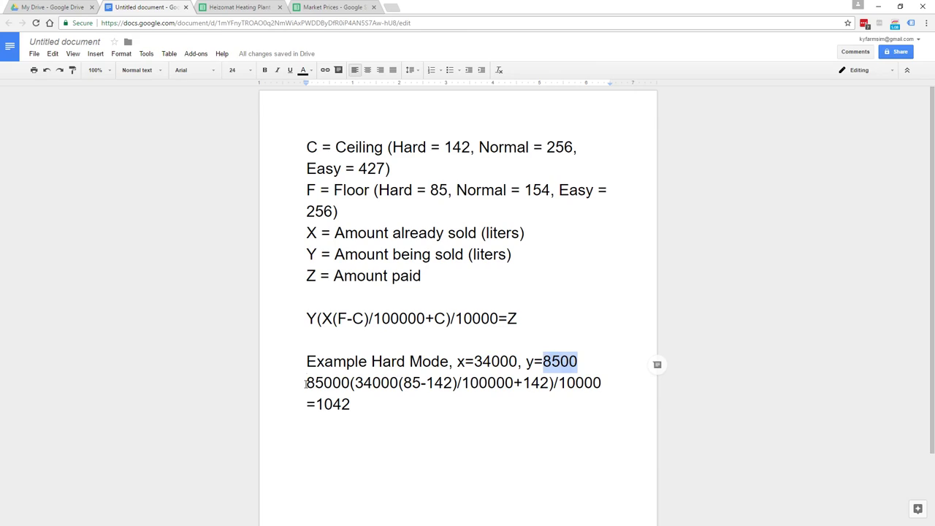
left_click_drag(306, 382, 606, 381)
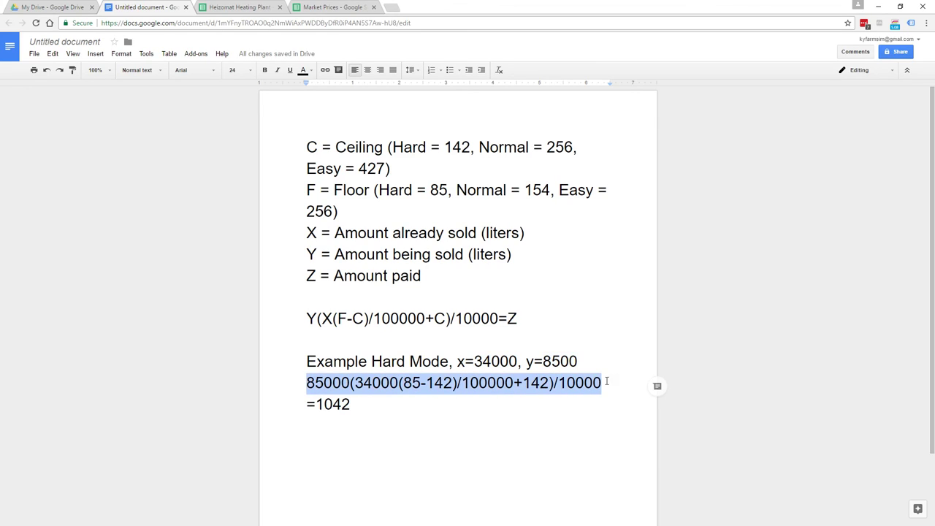
left_click(342, 404)
left_click_drag(315, 404, 351, 404)
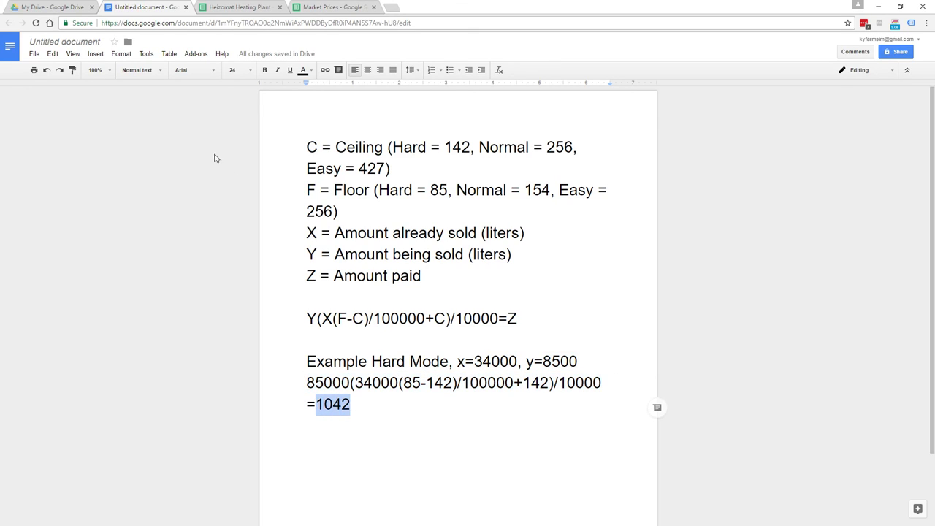
Step: Switch to the Heizomat Heating Plant spreadsheet and check the Hard table's load 4 total sold against load 5's liters sold and income
left_click(240, 7)
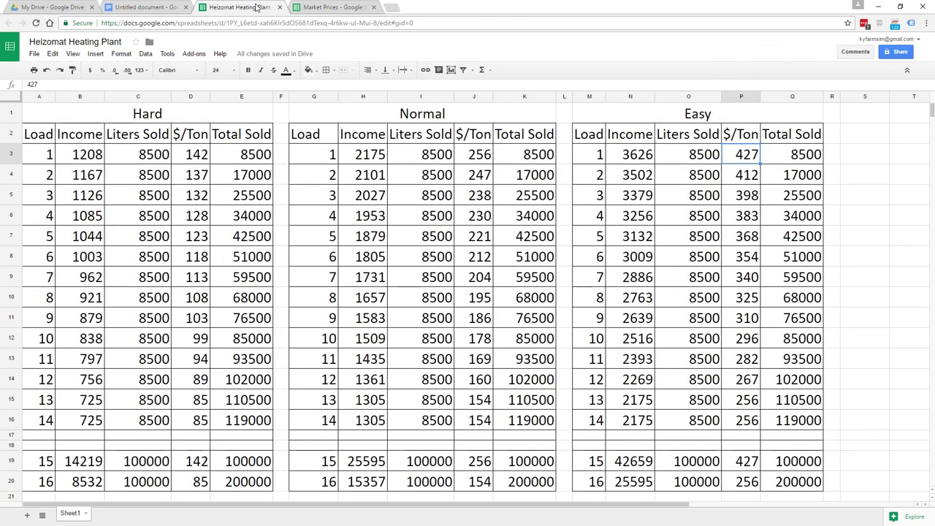
left_click(237, 217)
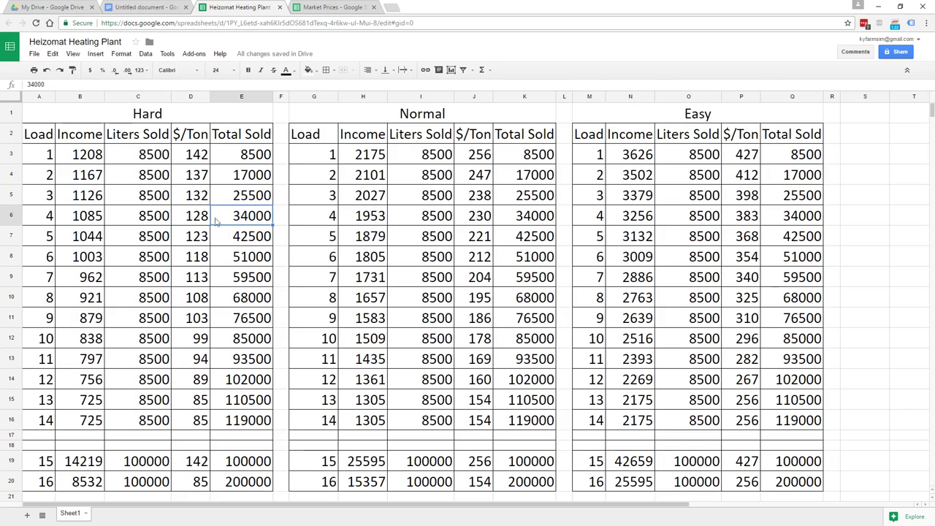
left_click(161, 240)
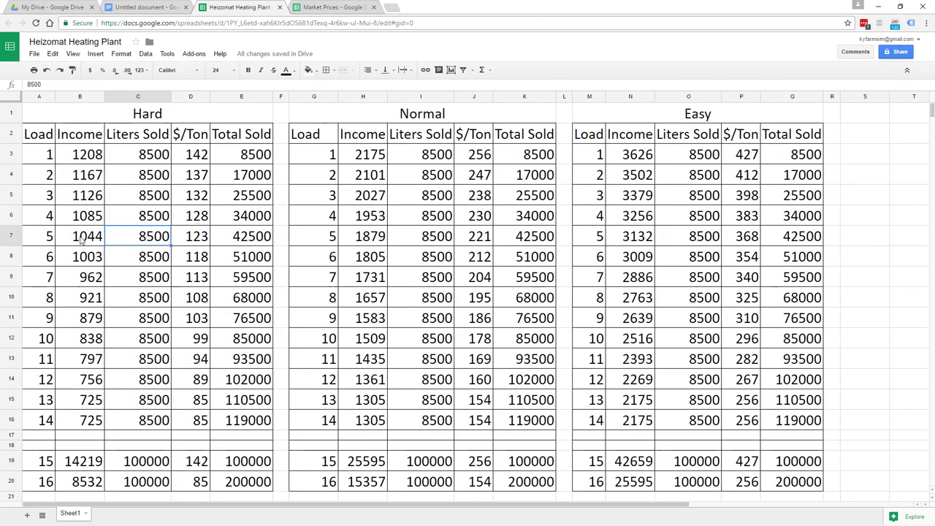
key("Left")
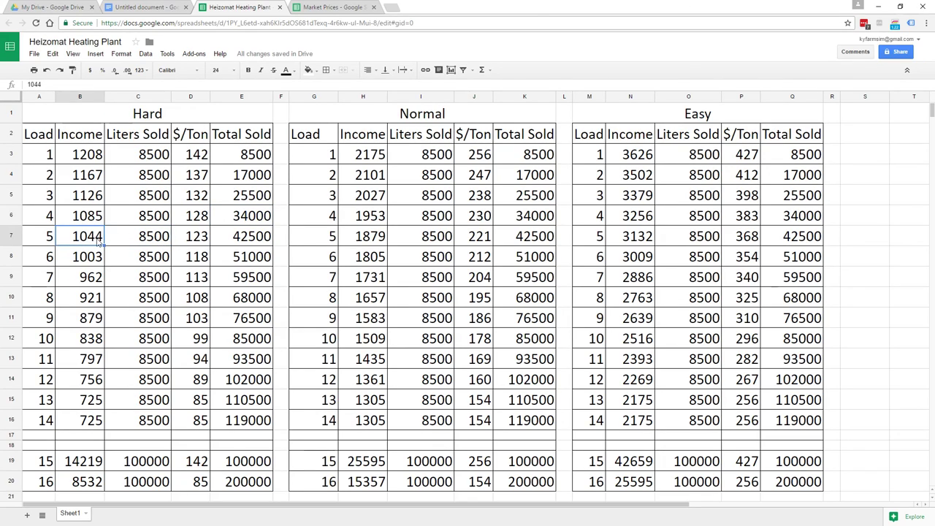